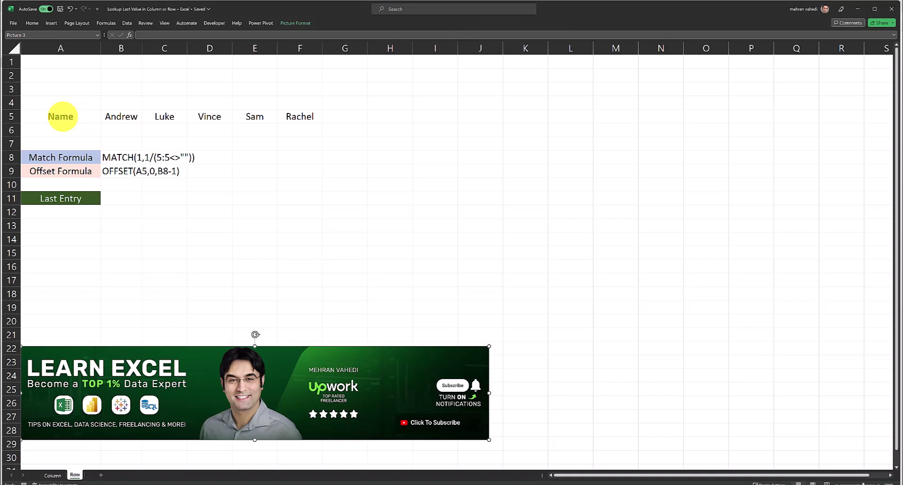
Highlight the row 5 names from Name to Rachel, the last entry.
{"action": "left_click_drag", "start_coordinate": [63, 116], "coordinate": [301, 117]}
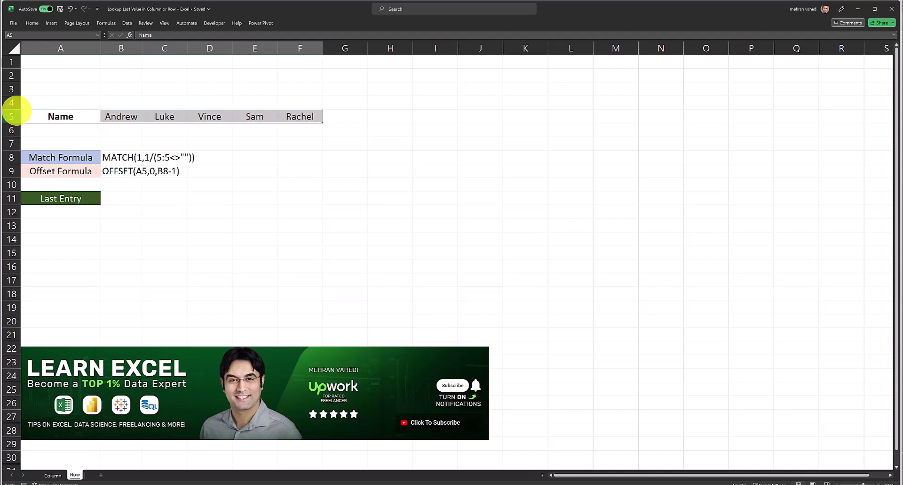
{"action": "left_click_drag", "start_coordinate": [60, 117], "coordinate": [298, 117]}
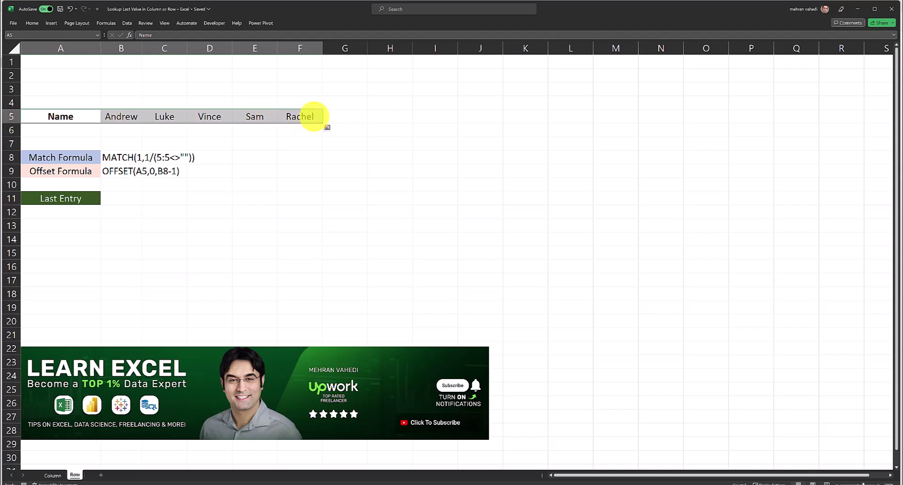
{"action": "left_click", "coordinate": [304, 115]}
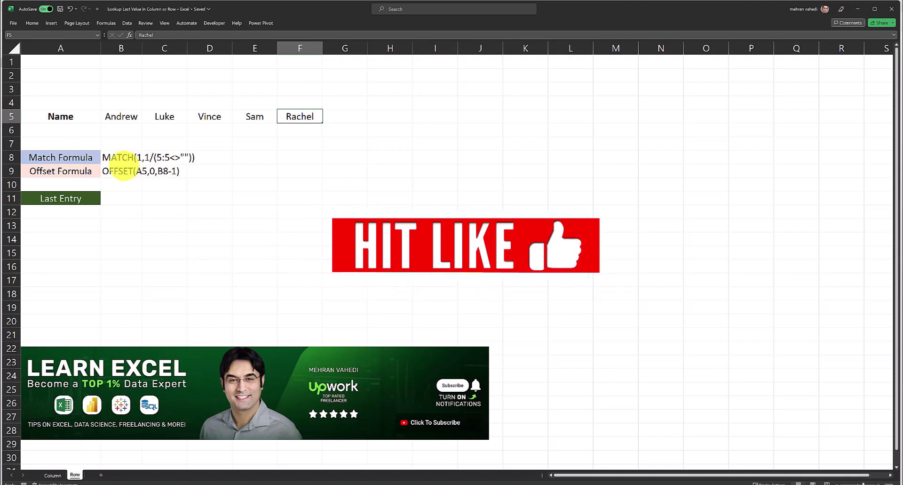
Add = before MATCH(1,1/(5:5<>"")) in B8 so it returns 6.
{"action": "left_click", "coordinate": [118, 157]}
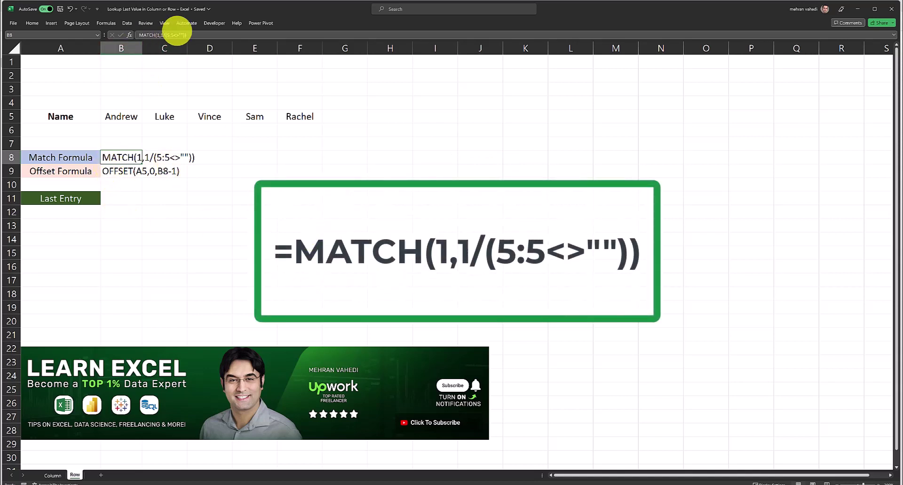
{"action": "left_click", "coordinate": [140, 35]}
{"action": "type", "text": "="}
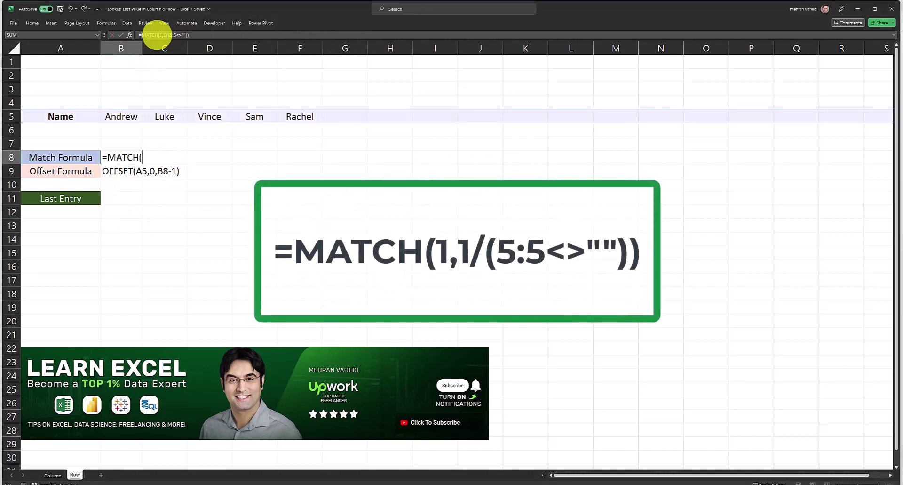
{"action": "left_click", "coordinate": [156, 34]}
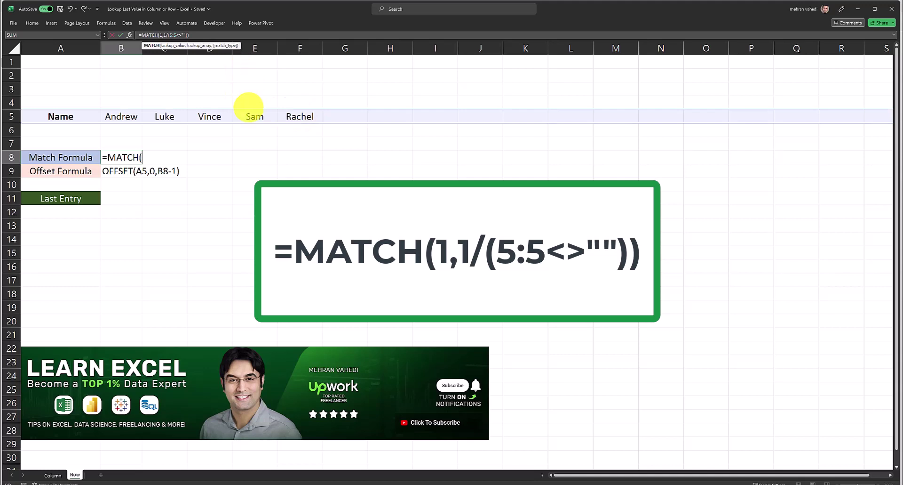
{"action": "left_click_drag", "start_coordinate": [168, 35], "coordinate": [180, 37]}
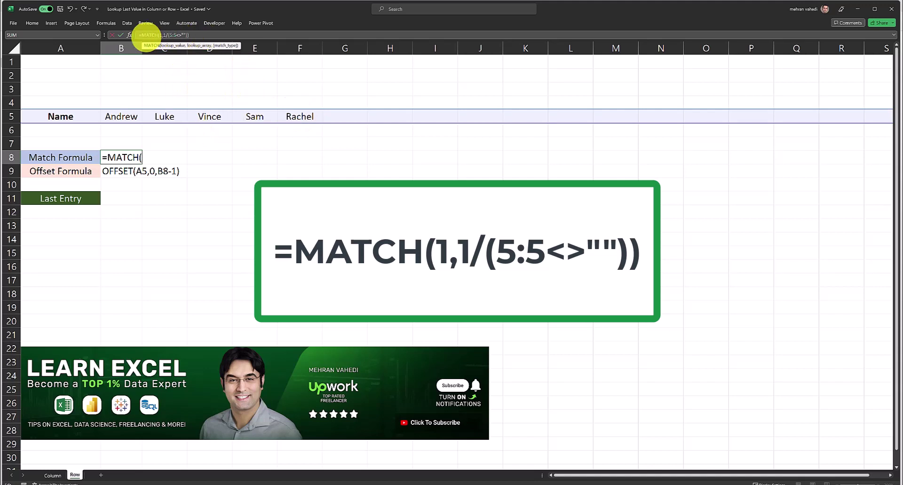
{"action": "key", "text": "Return"}
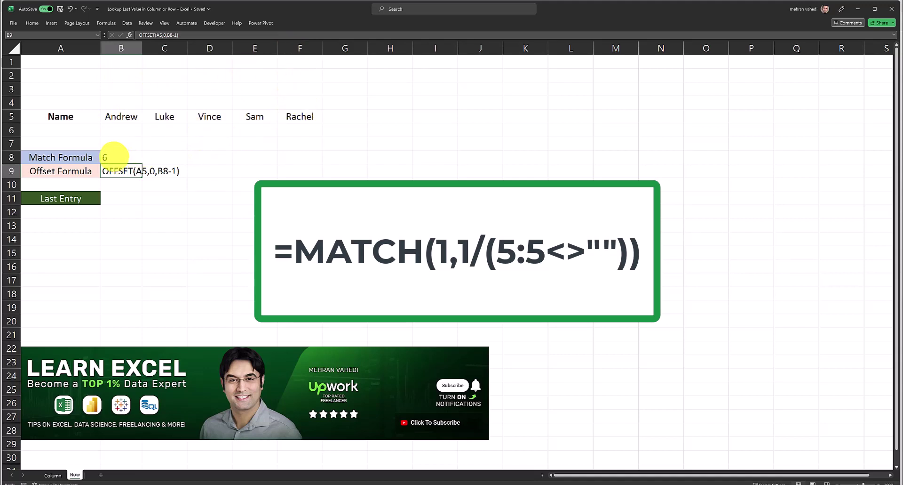
Review the 5:5<>"" row test in B8's MATCH formula, which still returns 6.
{"action": "left_click", "coordinate": [113, 157]}
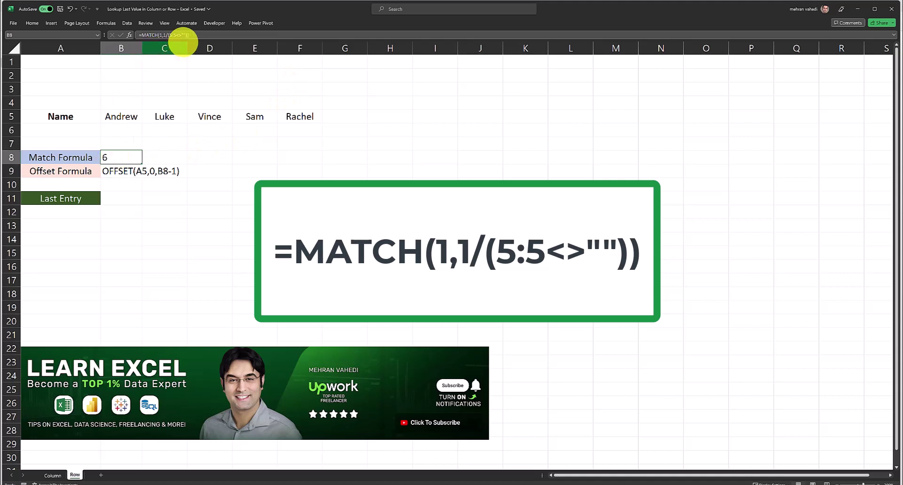
{"action": "left_click", "coordinate": [160, 35]}
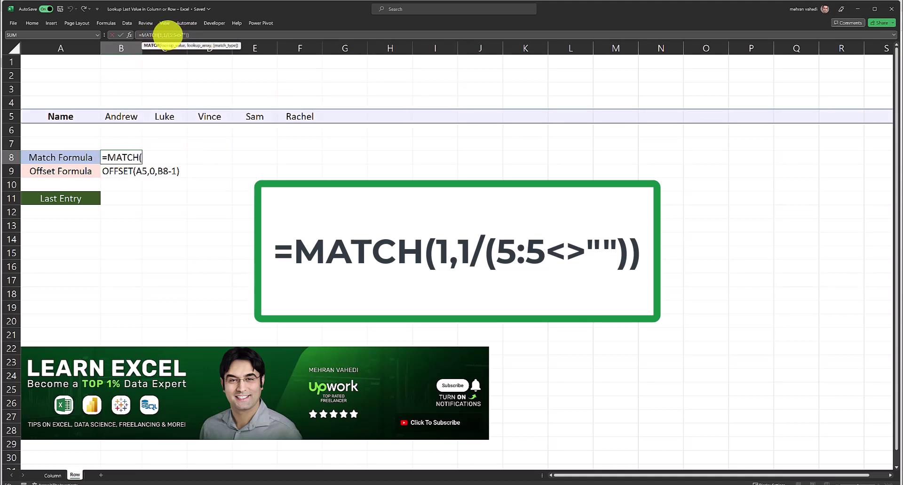
{"action": "left_click_drag", "start_coordinate": [168, 34], "coordinate": [186, 34]}
{"action": "key", "text": "Return"}
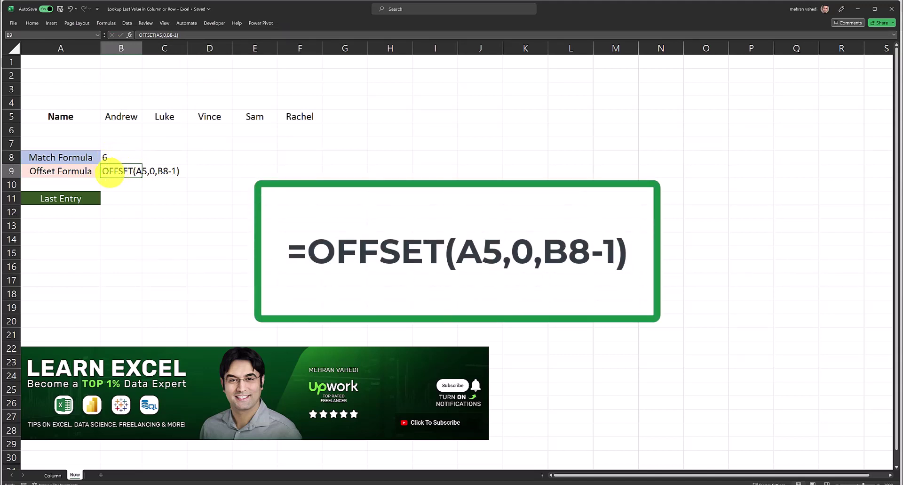
Enter =OFFSET(A5,0,B8-1) in B9 so it returns Rachel.
{"action": "left_click", "coordinate": [139, 35]}
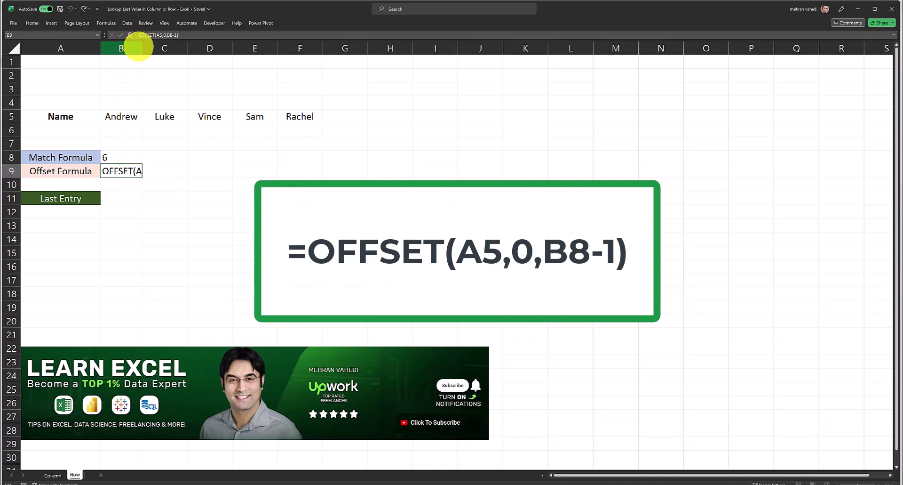
{"action": "key", "text": "Return"}
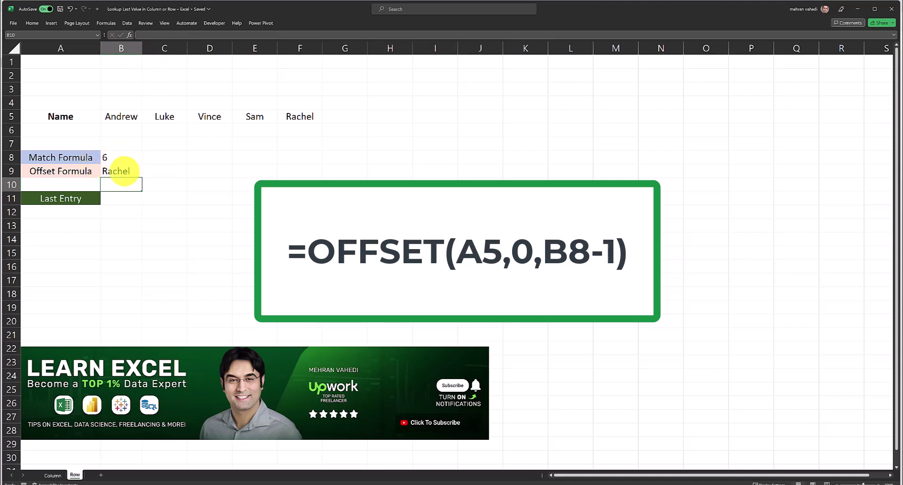
{"action": "left_click", "coordinate": [120, 172]}
{"action": "type", "text": "=OFFSET("}
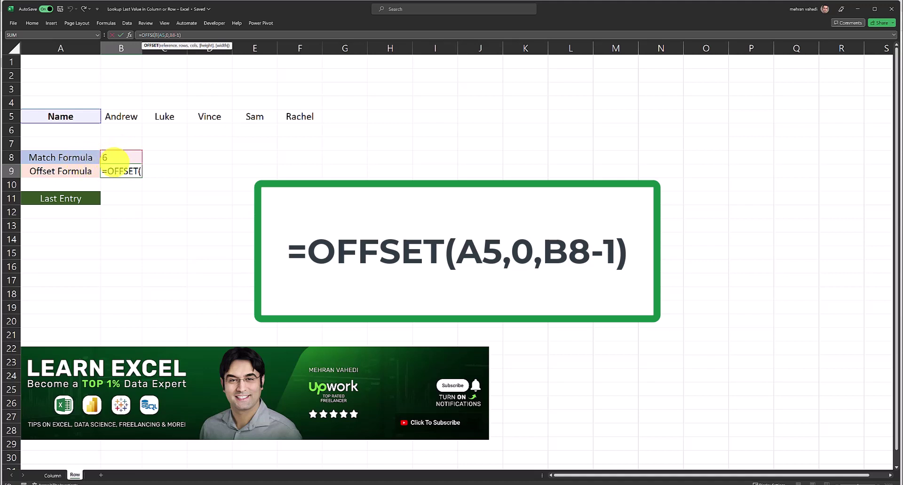
{"action": "key", "text": "Return"}
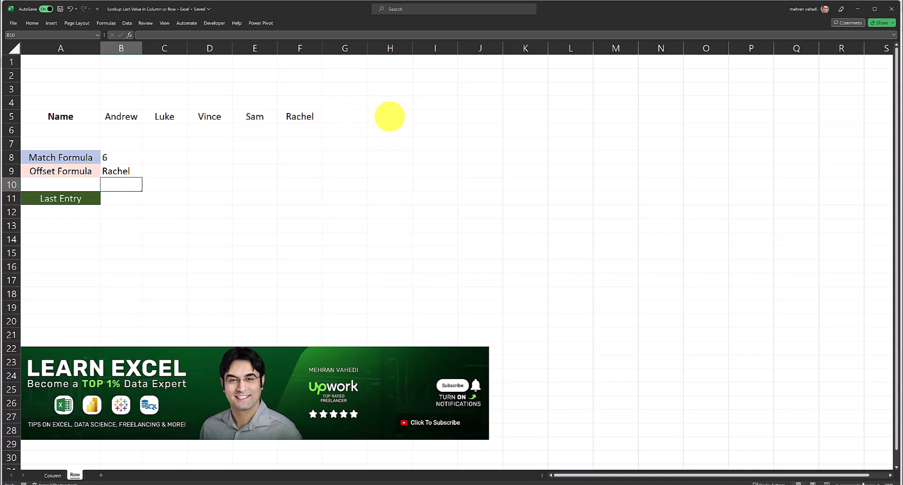
Enter Dave in H5, making MATCH return 8 and OFFSET return Dave.
{"action": "left_click", "coordinate": [389, 116]}
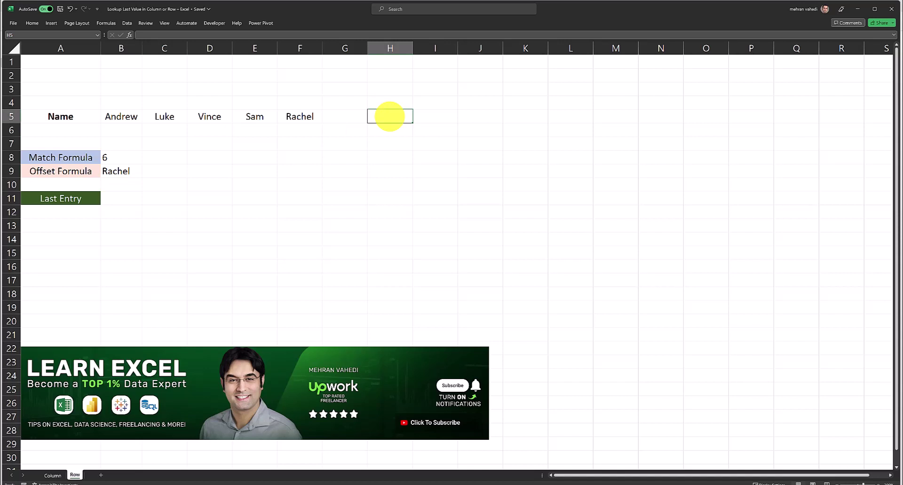
{"action": "type", "text": "Dave"}
{"action": "key", "text": "Return"}
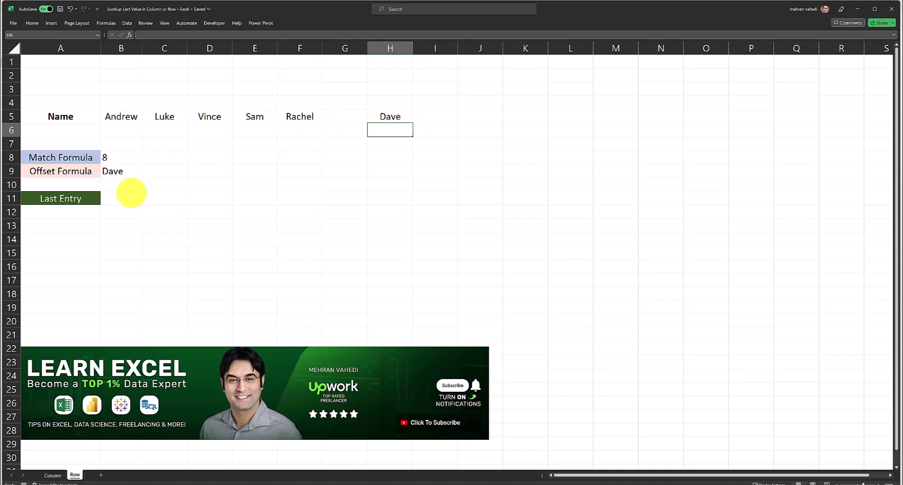
Copy B9's OFFSET(A5,0,B8-1) formula into the Last Entry cell B11.
{"action": "left_click", "coordinate": [124, 174]}
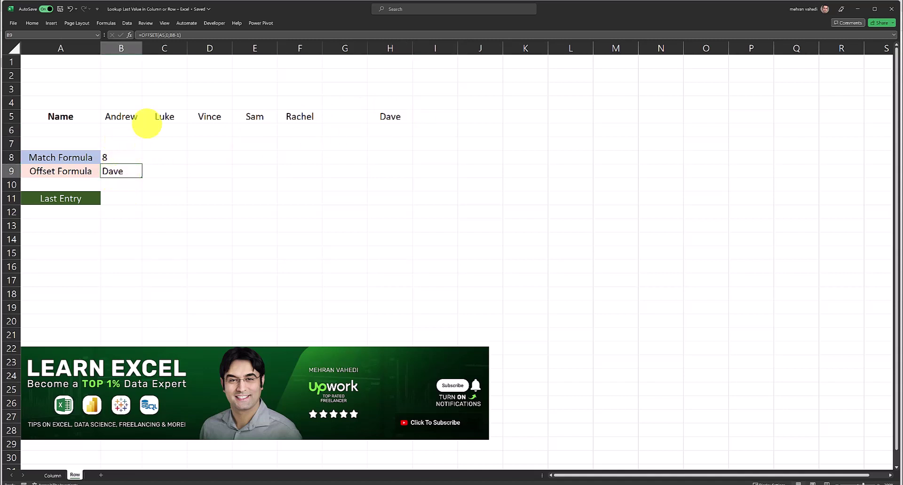
{"action": "left_click_drag", "start_coordinate": [181, 35], "coordinate": [141, 35]}
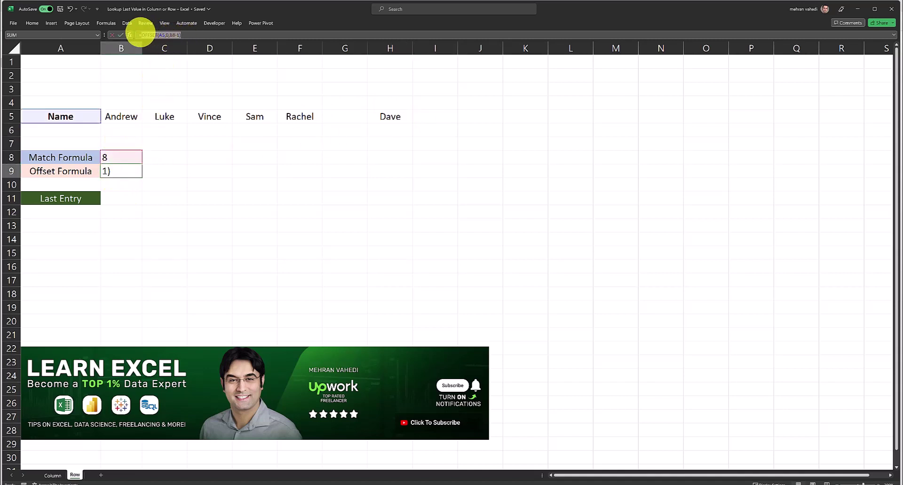
{"action": "right_click", "coordinate": [147, 36]}
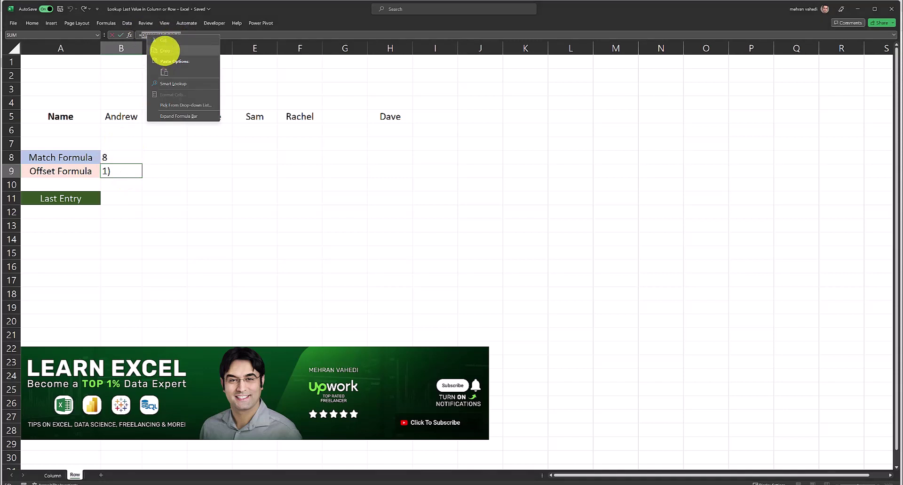
{"action": "left_click", "coordinate": [164, 50]}
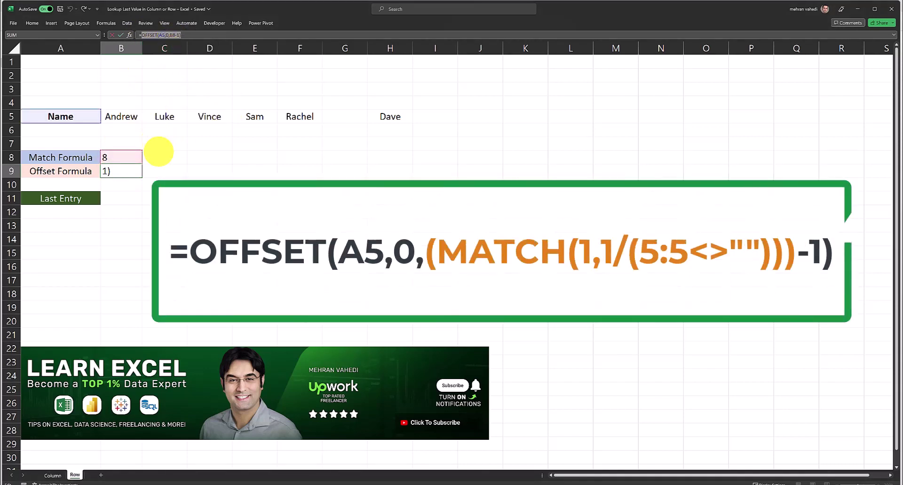
{"action": "left_click", "coordinate": [134, 198]}
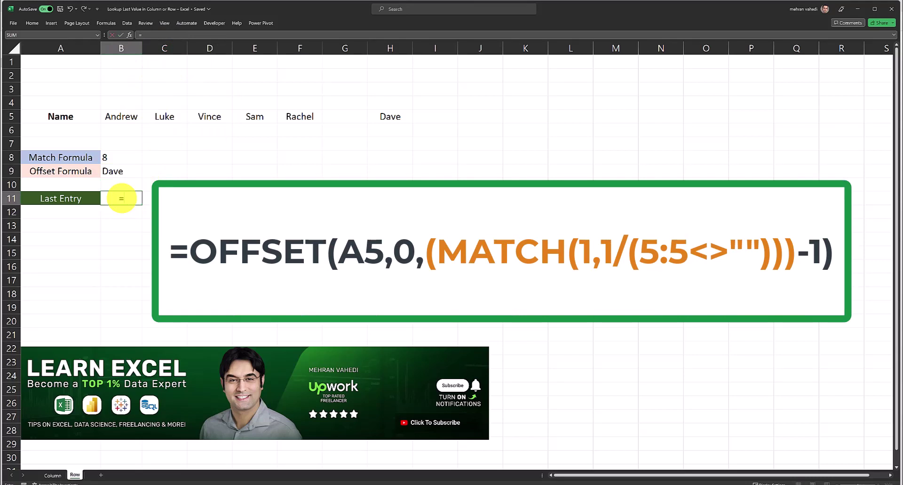
{"action": "type", "text": "="}
{"action": "key", "text": "ctrl+v"}
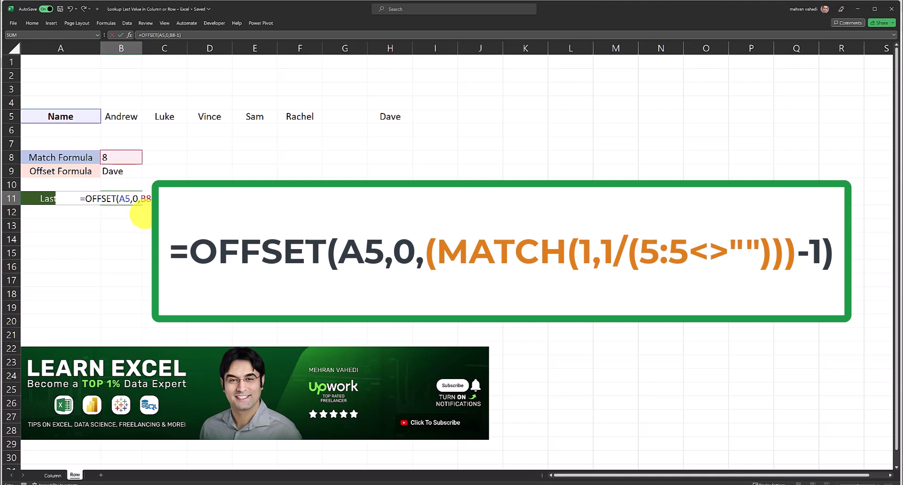
{"action": "key", "text": "Return"}
Copy the MATCH(1,1/(5:5<>"")) formula text from B8.
{"action": "left_click", "coordinate": [115, 169]}
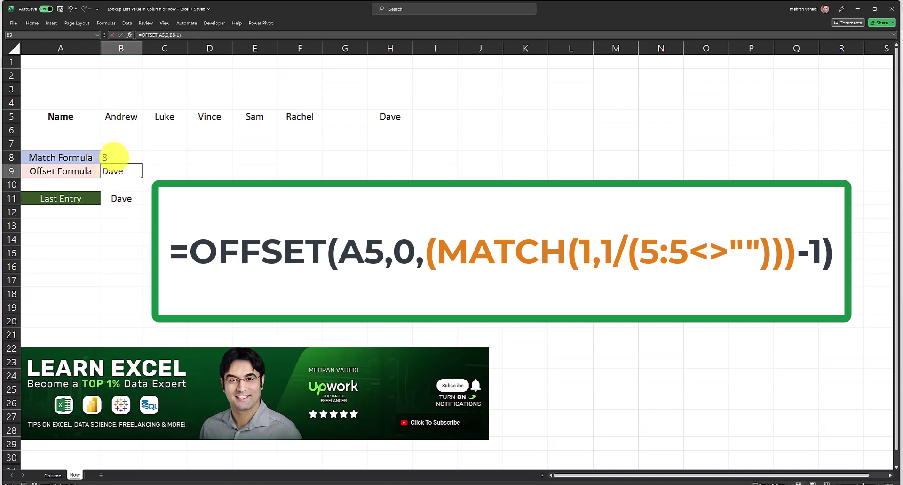
{"action": "left_click", "coordinate": [109, 157]}
{"action": "left_click", "coordinate": [164, 35]}
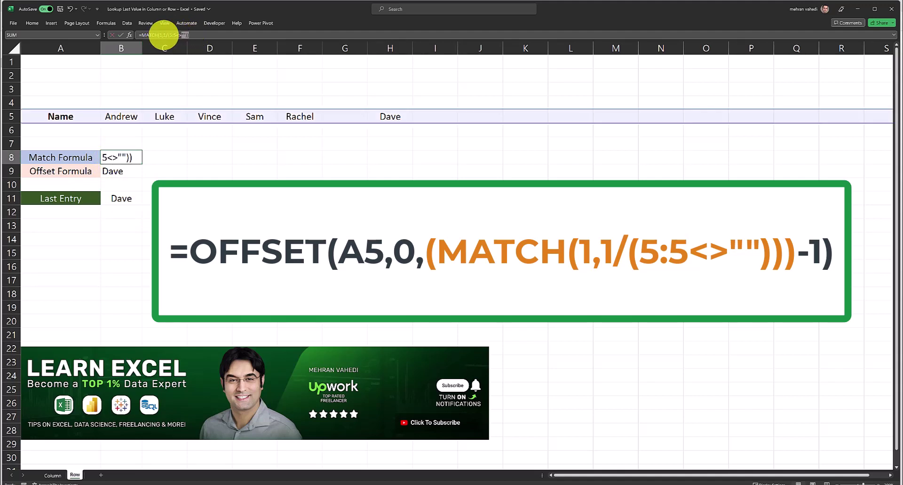
{"action": "left_click_drag", "start_coordinate": [163, 35], "coordinate": [141, 34]}
{"action": "right_click", "coordinate": [144, 35]}
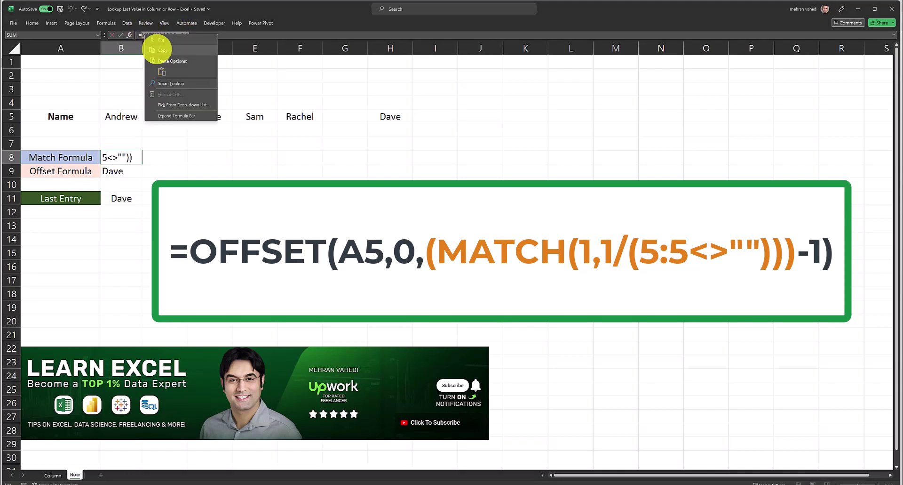
{"action": "left_click", "coordinate": [158, 50]}
{"action": "key", "text": "Escape"}
Replace B8 in B11's formula with (MATCH(1,1/(5:5<>""))) so it returns Dave.
{"action": "left_click", "coordinate": [121, 198]}
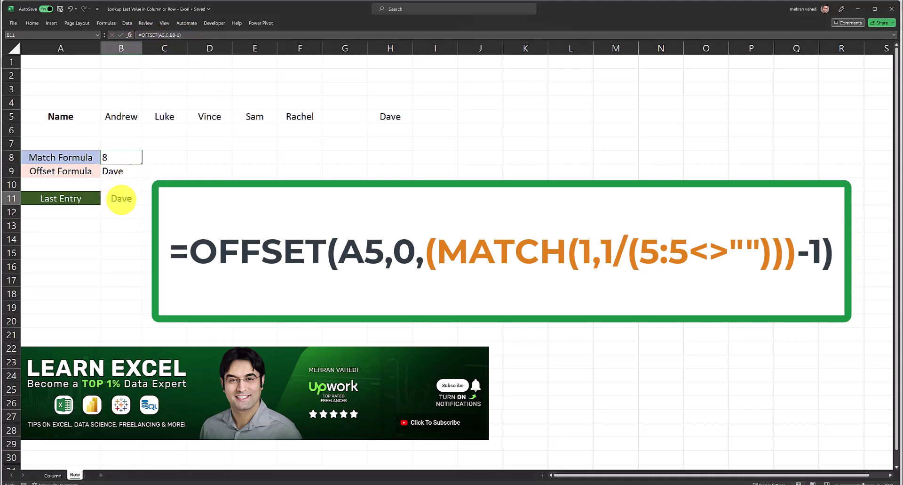
{"action": "double_click", "coordinate": [173, 35]}
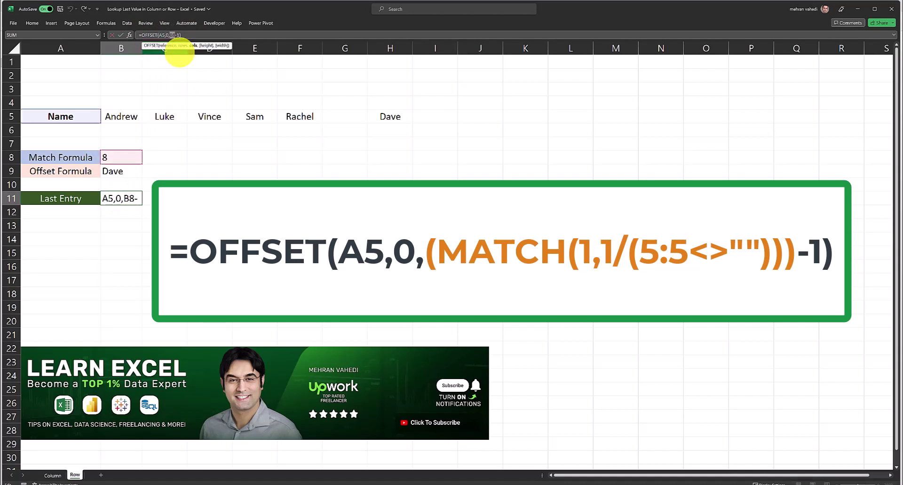
{"action": "type", "text": "()"}
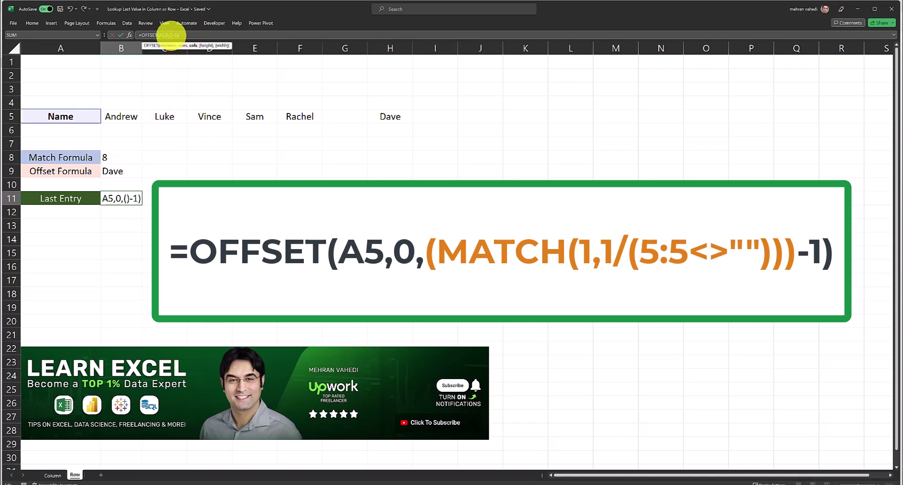
{"action": "key", "text": "Left"}
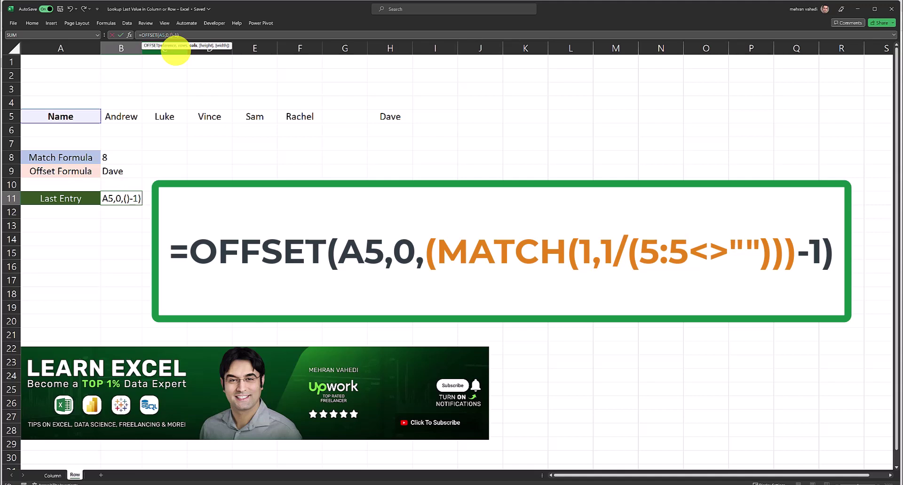
{"action": "key", "text": "ctrl+v"}
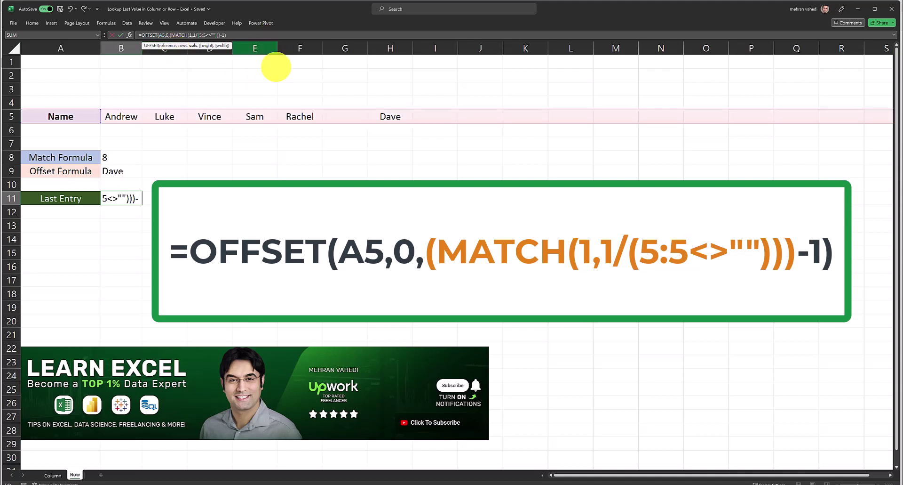
{"action": "key", "text": "Return"}
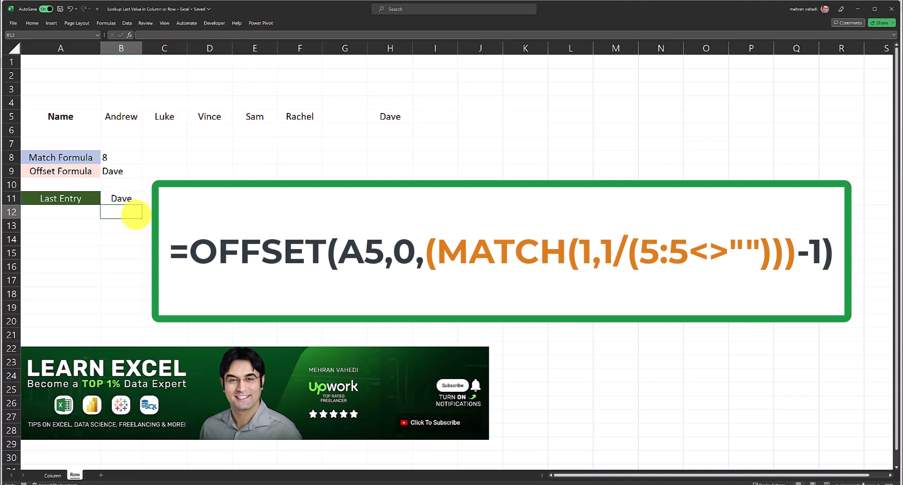
{"action": "key", "text": "Up"}
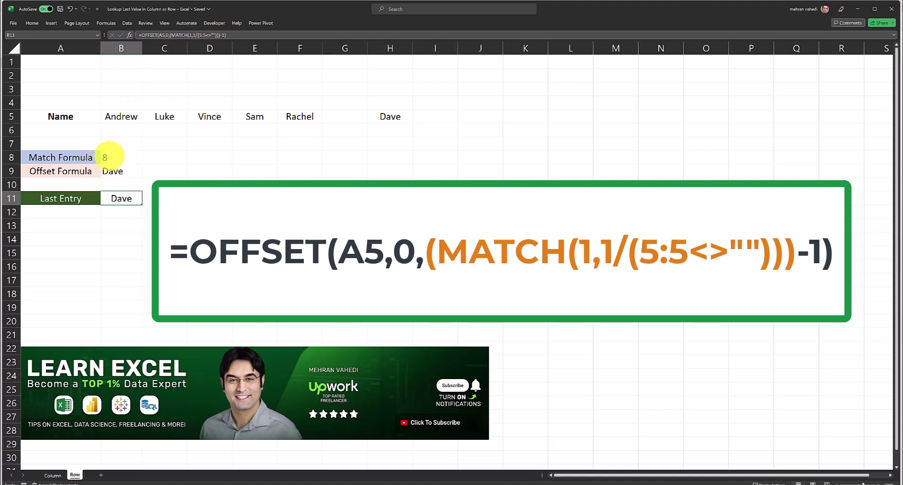
{"action": "left_click", "coordinate": [110, 157]}
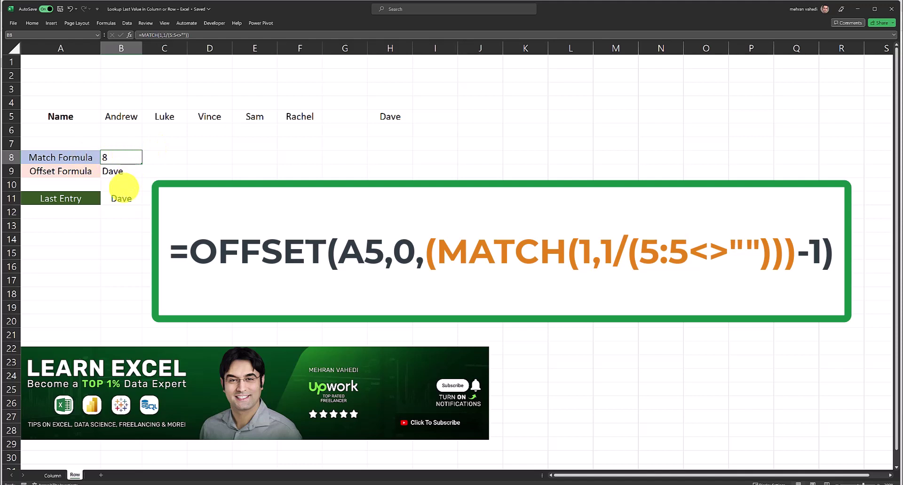
{"action": "left_click", "coordinate": [121, 198]}
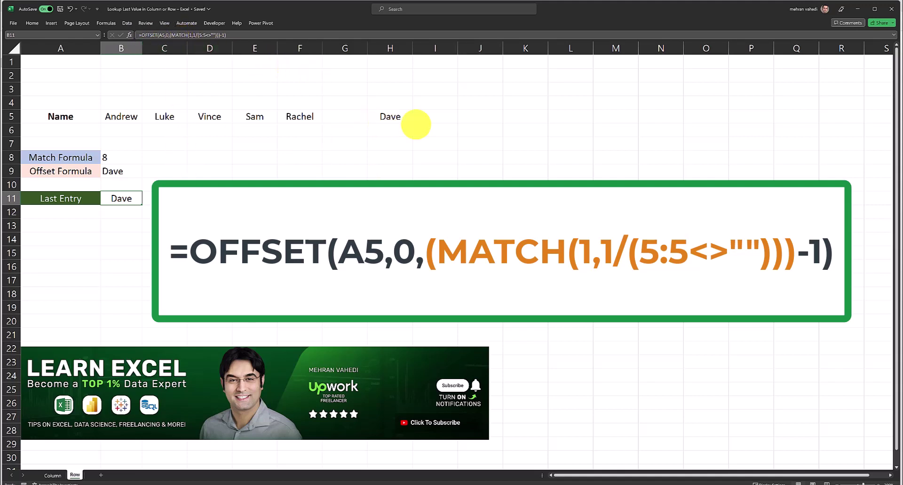
{"action": "key", "text": "Up"}
{"action": "key", "text": "Up"}
{"action": "left_click", "coordinate": [159, 35]}
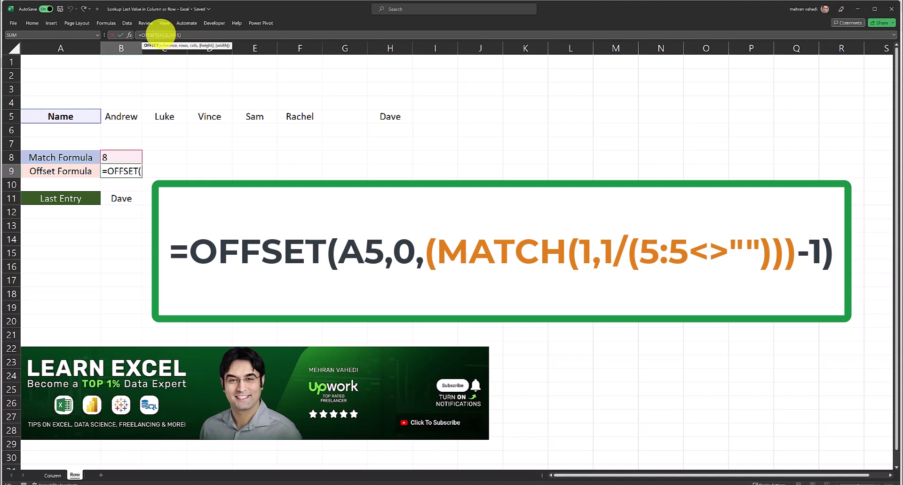
{"action": "double_click", "coordinate": [165, 35]}
{"action": "left_click", "coordinate": [169, 35], "text": "shift"}
{"action": "key", "text": "Return"}
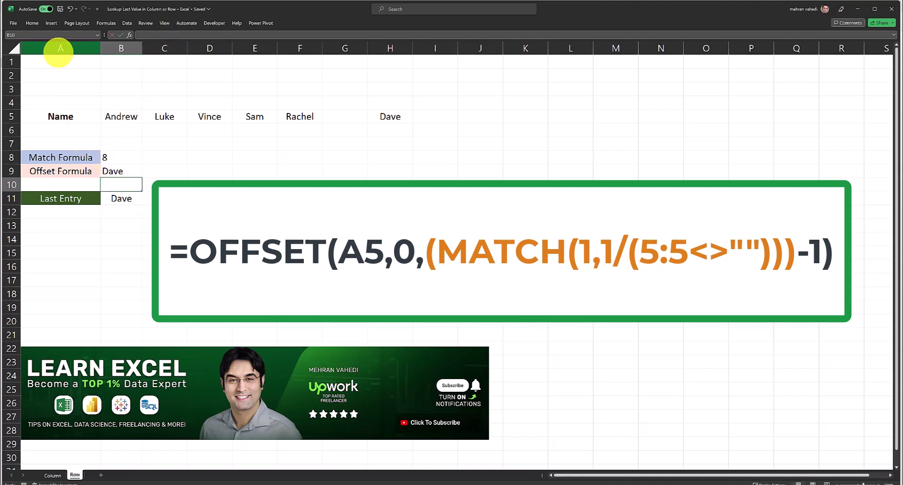
{"action": "left_click", "coordinate": [114, 172]}
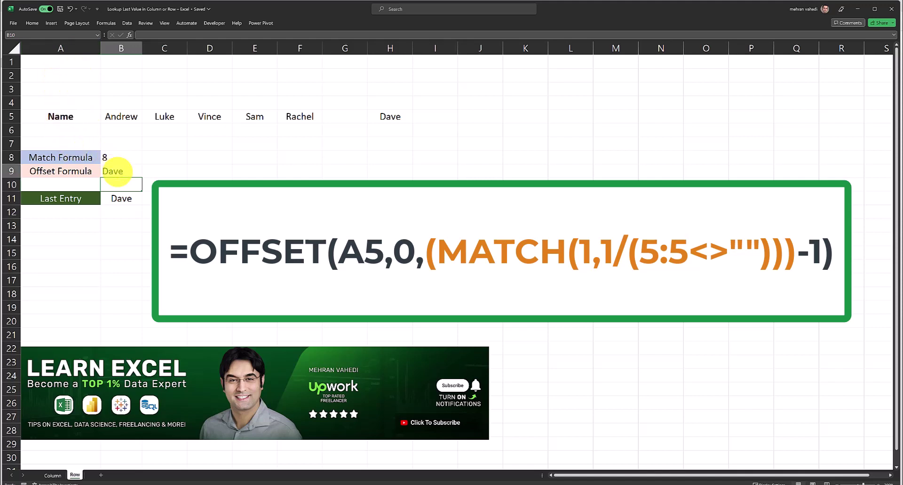
{"action": "left_click", "coordinate": [162, 34]}
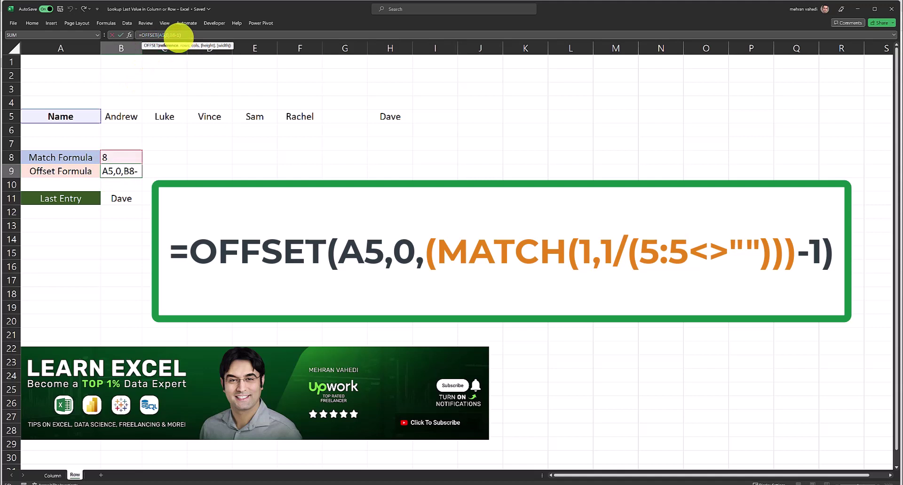
{"action": "left_click", "coordinate": [178, 35]}
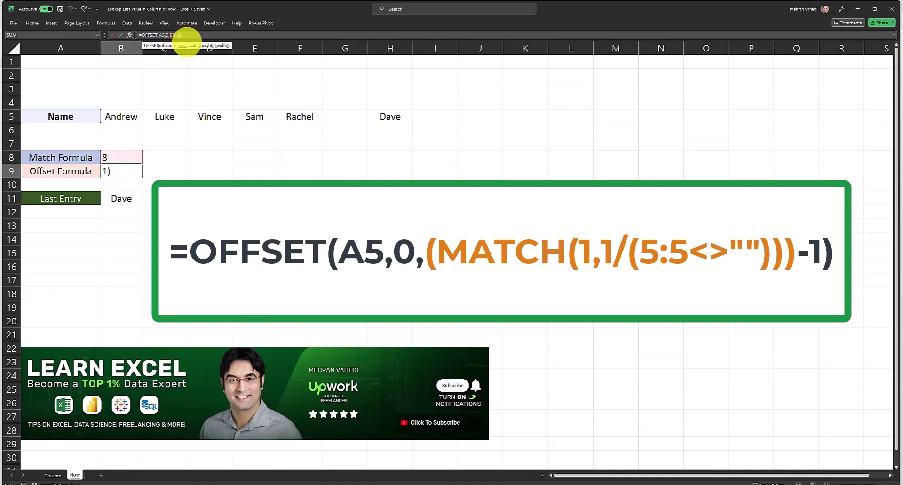
Insert a blank column A, shifting the data right so MATCH returns 9.
{"action": "key", "text": "Return"}
{"action": "right_click", "coordinate": [61, 48]}
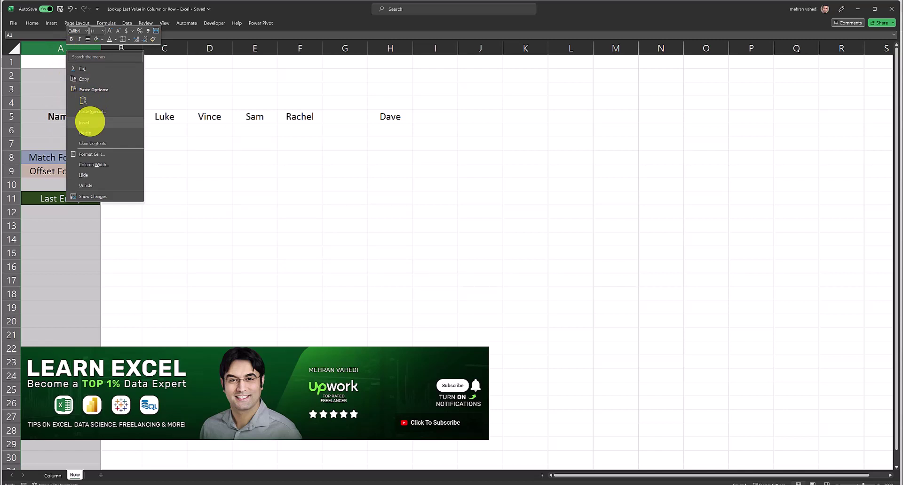
{"action": "left_click", "coordinate": [89, 122]}
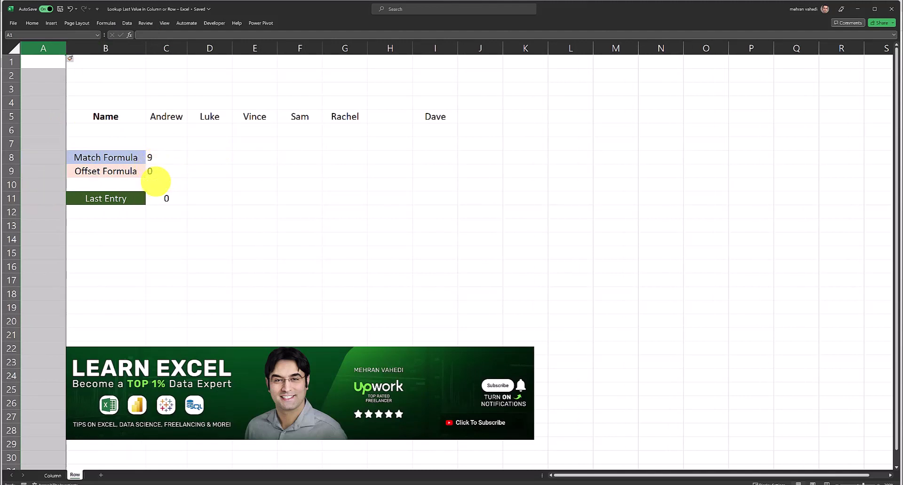
Change C9's OFFSET formula from C8-1 to C8-2 so it returns Dave.
{"action": "left_click", "coordinate": [158, 174]}
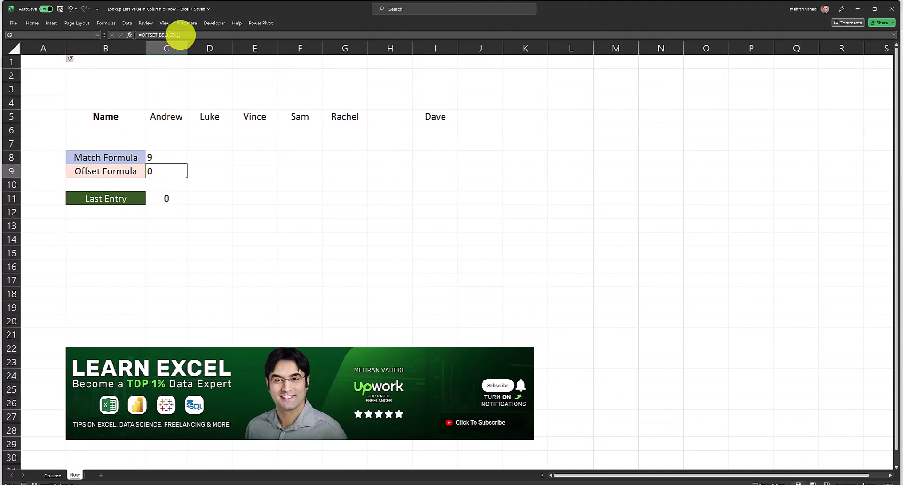
{"action": "left_click", "coordinate": [185, 35]}
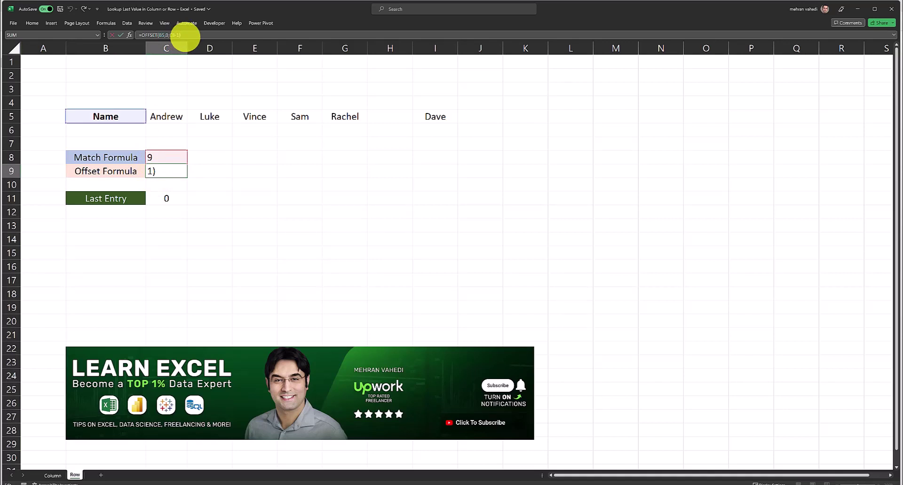
{"action": "left_click_drag", "start_coordinate": [186, 36], "coordinate": [168, 42]}
{"action": "left_click", "coordinate": [155, 33]}
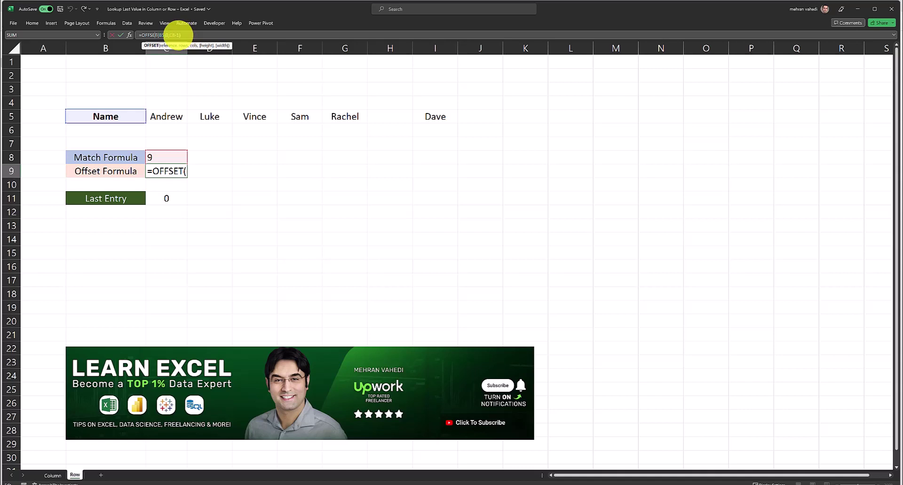
{"action": "left_click", "coordinate": [175, 35]}
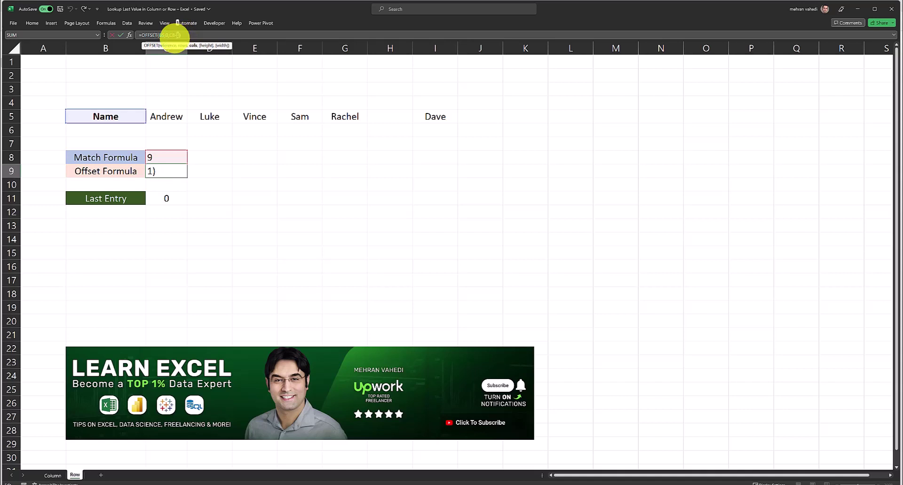
{"action": "key", "text": "Return"}
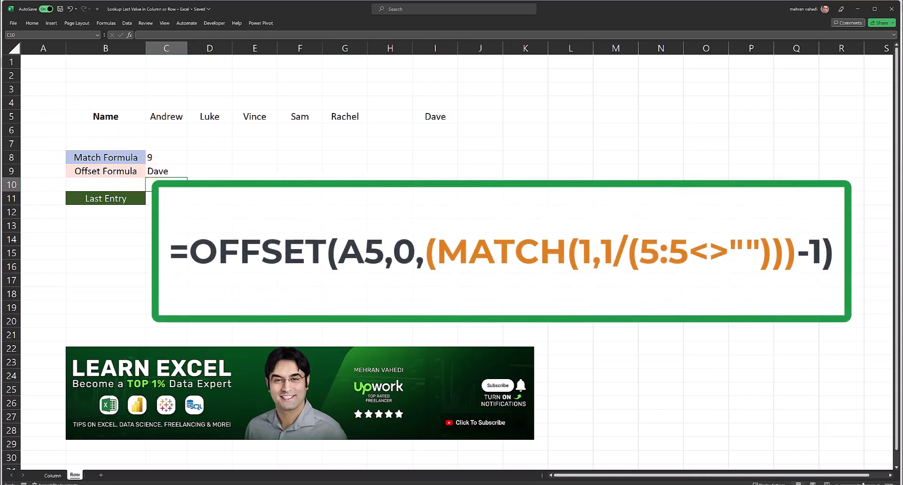
Change the nested formula in C11 from -1 to -2 so Last Entry shows Dave.
{"action": "left_click", "coordinate": [159, 172]}
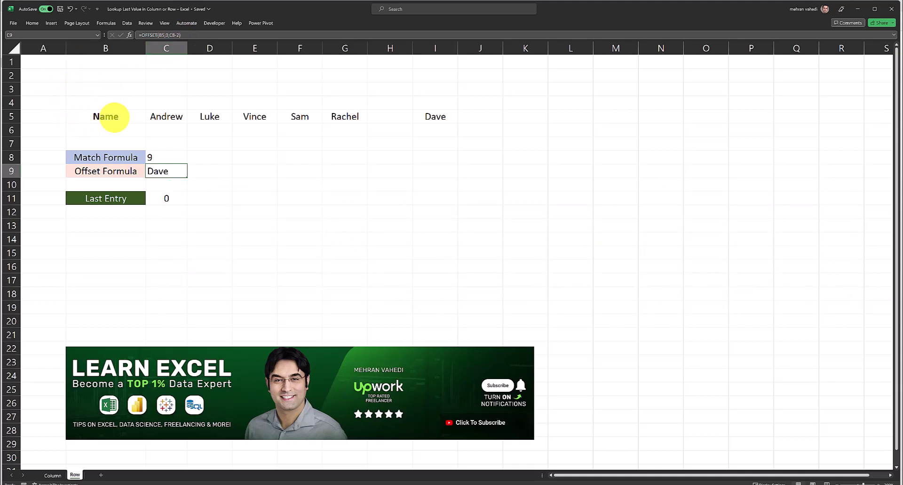
{"action": "key", "text": "Down"}
{"action": "key", "text": "Down"}
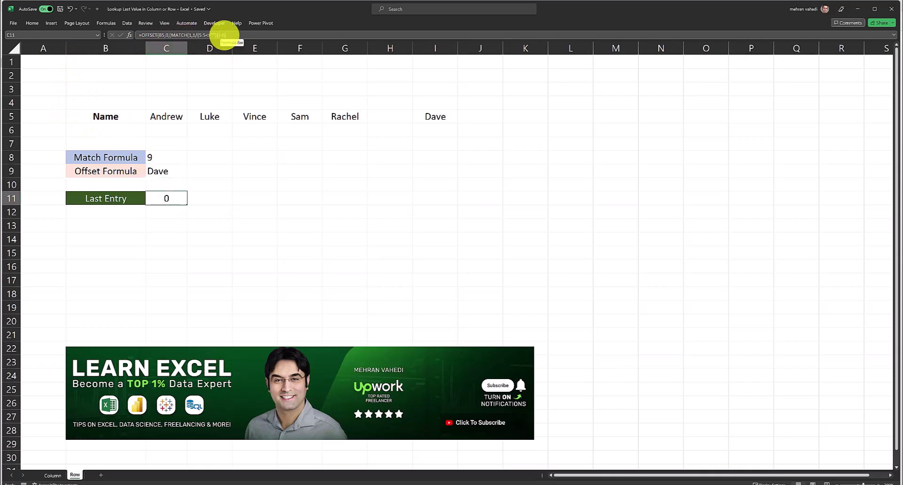
{"action": "left_click", "coordinate": [225, 34]}
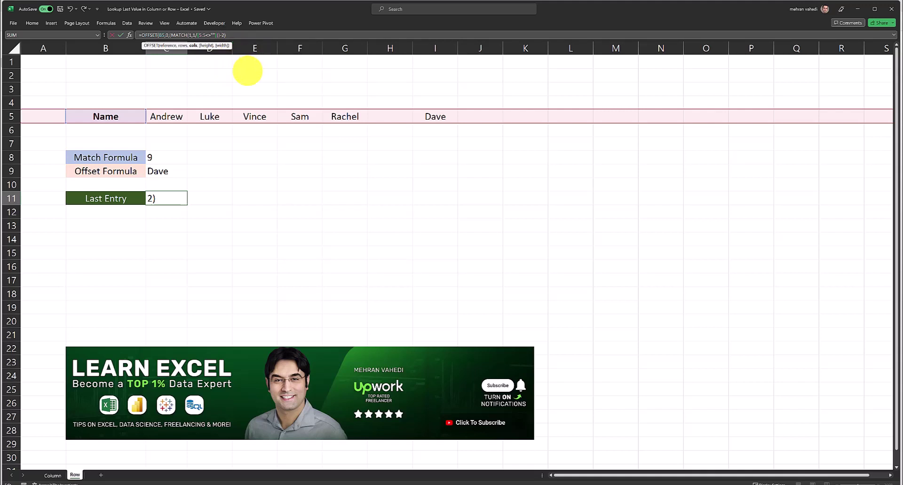
{"action": "key", "text": "Return"}
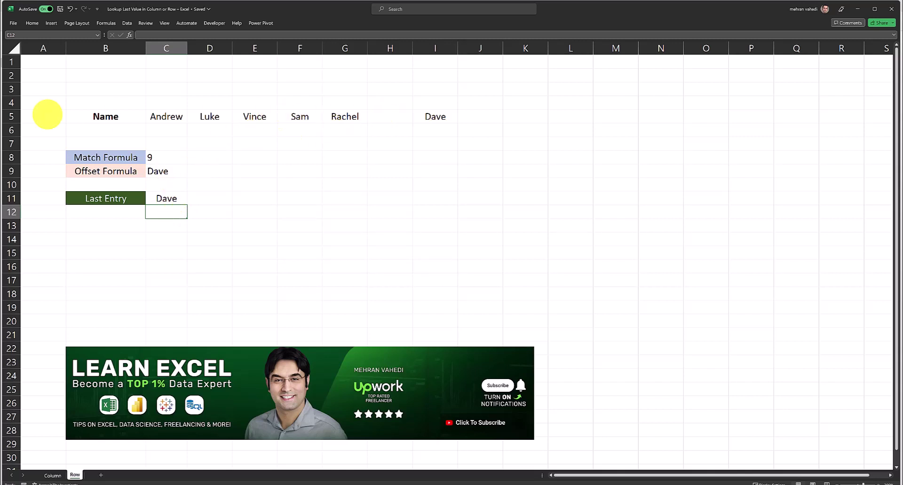
{"action": "left_click", "coordinate": [12, 116]}
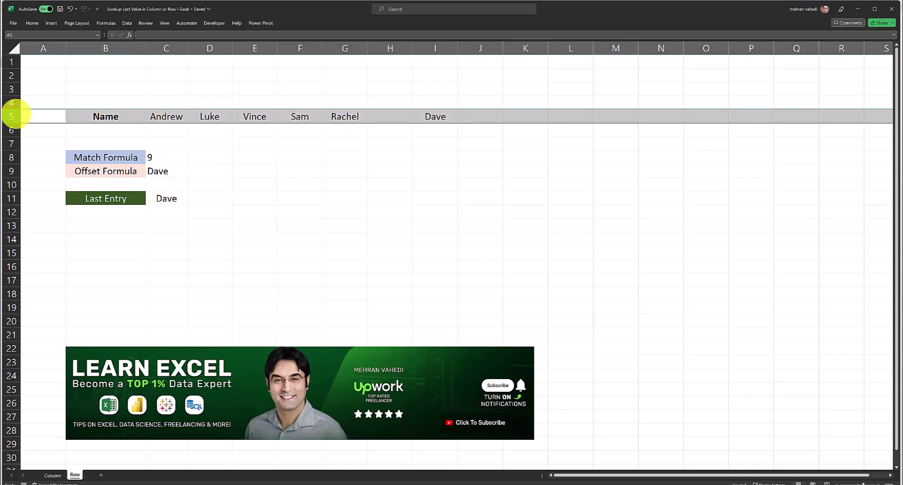